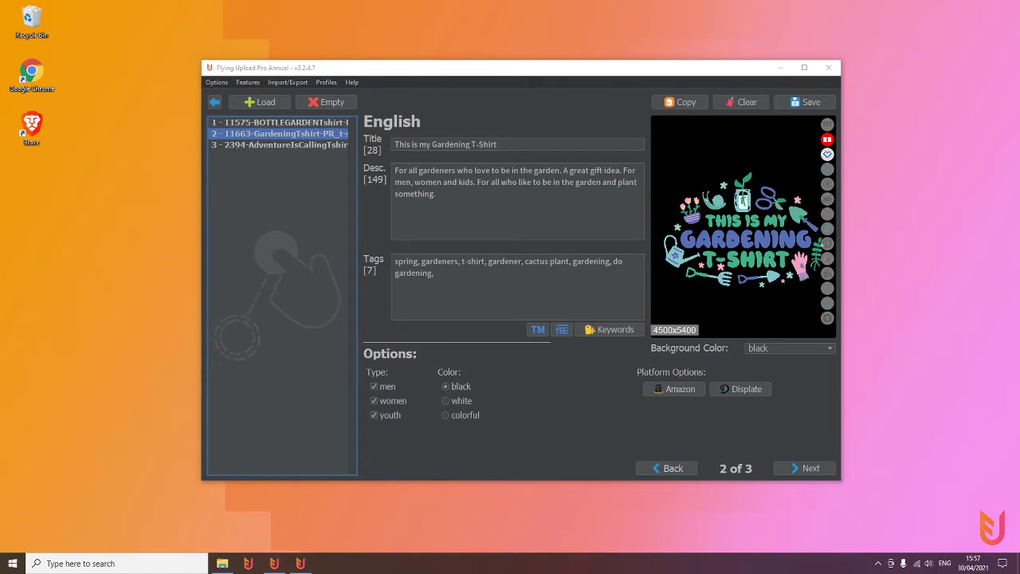
- Leave the design editor and open the upload page to view the available platforms
left_click(215, 103)
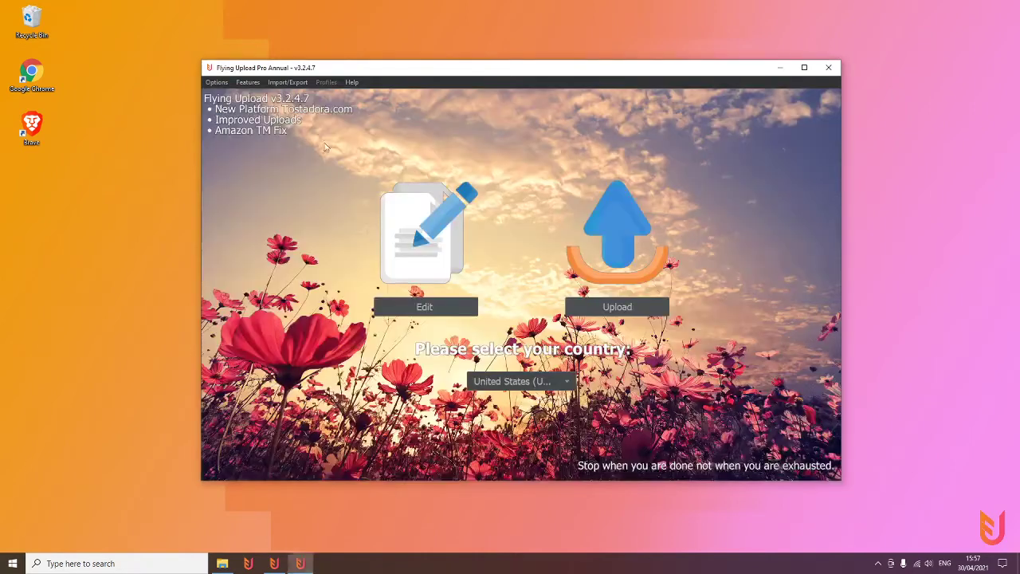
left_click(650, 306)
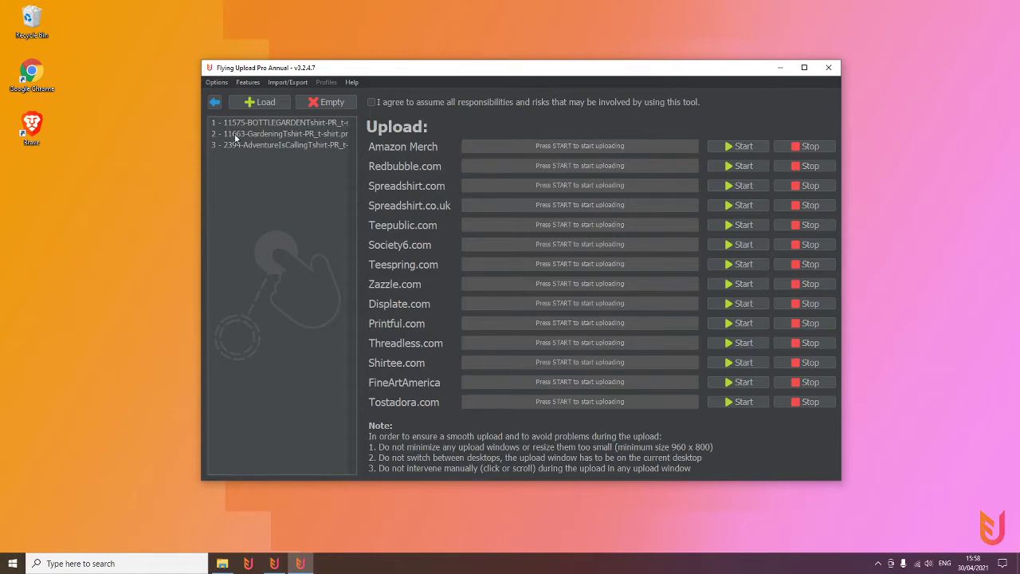
- Return to editing the 11663-GardeningTshirt design and search all its Keyword Finder sources for "garden"
left_click(214, 102)
left_click(450, 305)
left_click(334, 134)
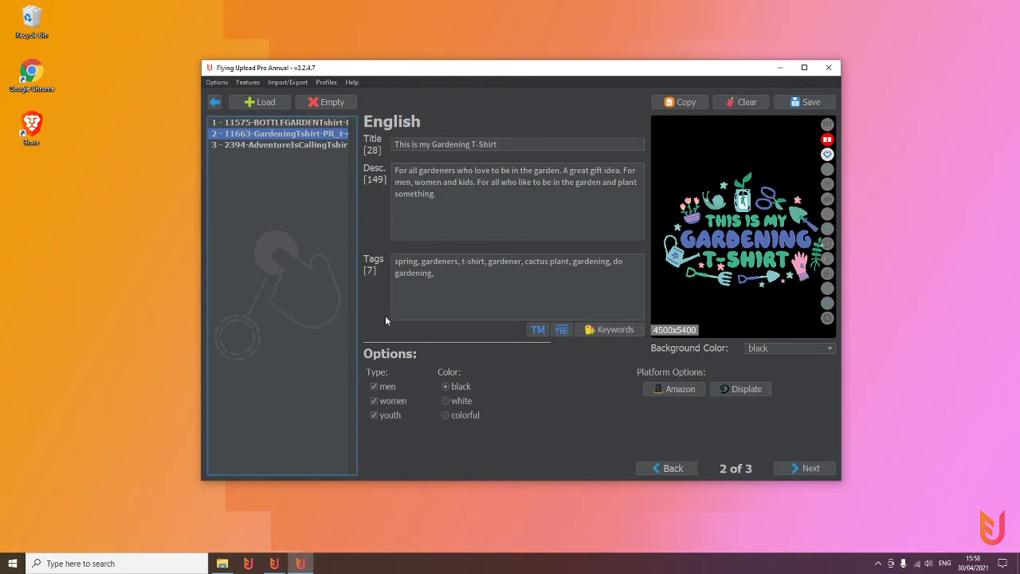
left_click(612, 329)
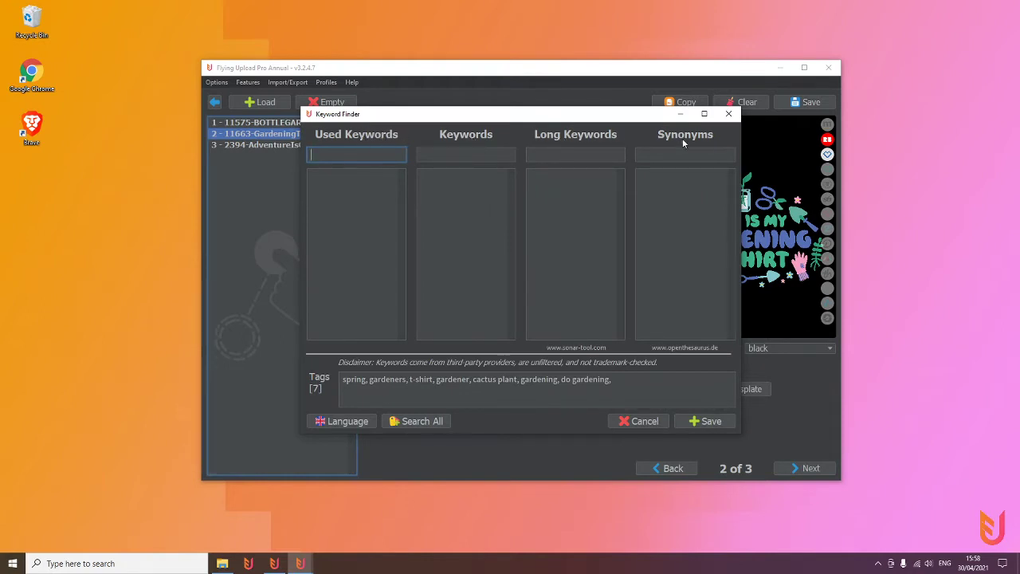
type("garden")
left_click(421, 422)
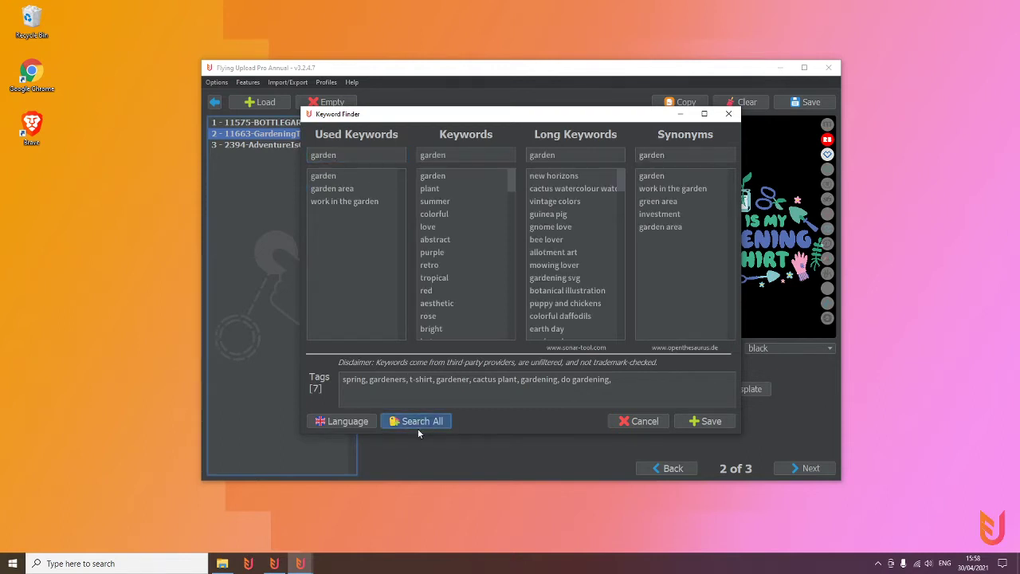
- Add the synonyms "garden", "work in the garden" and "green area" to the design's tags
left_click(668, 176)
left_click(668, 176)
left_click(668, 176)
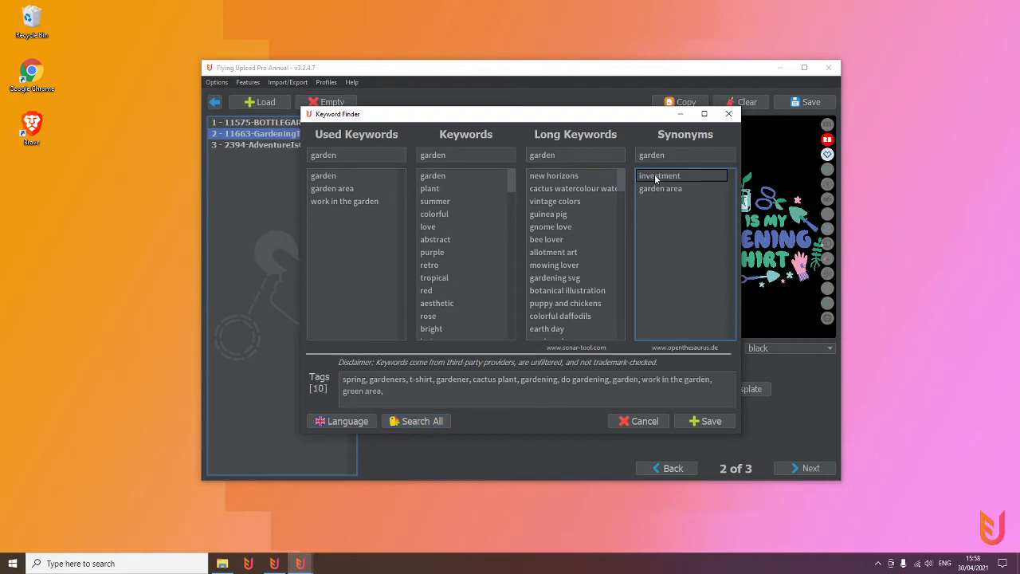
- Add the keywords plant and garden and the long keywords bee lover, earth day and garden play, and save the tags
left_click(435, 188)
left_click(438, 176)
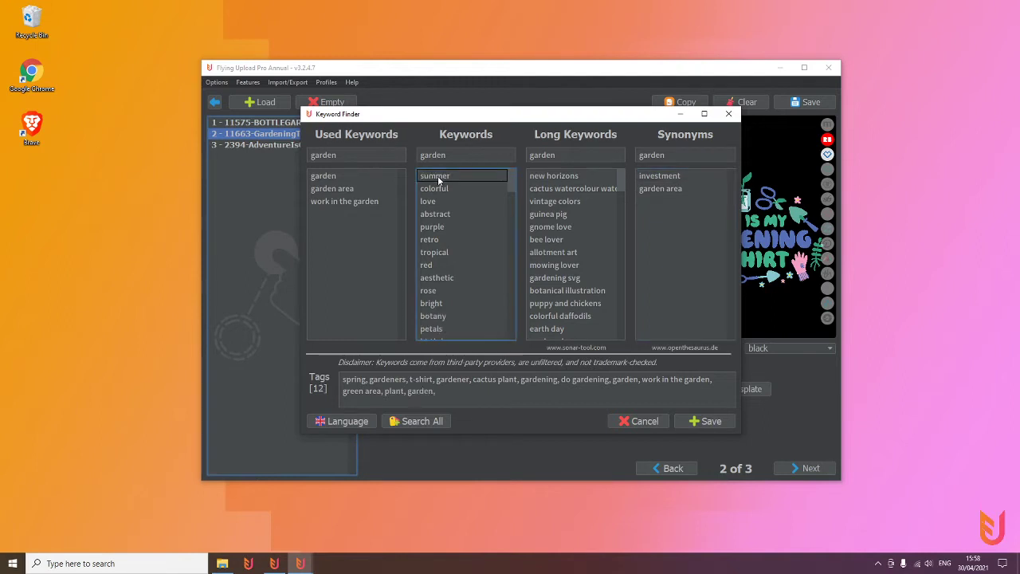
left_click(566, 241)
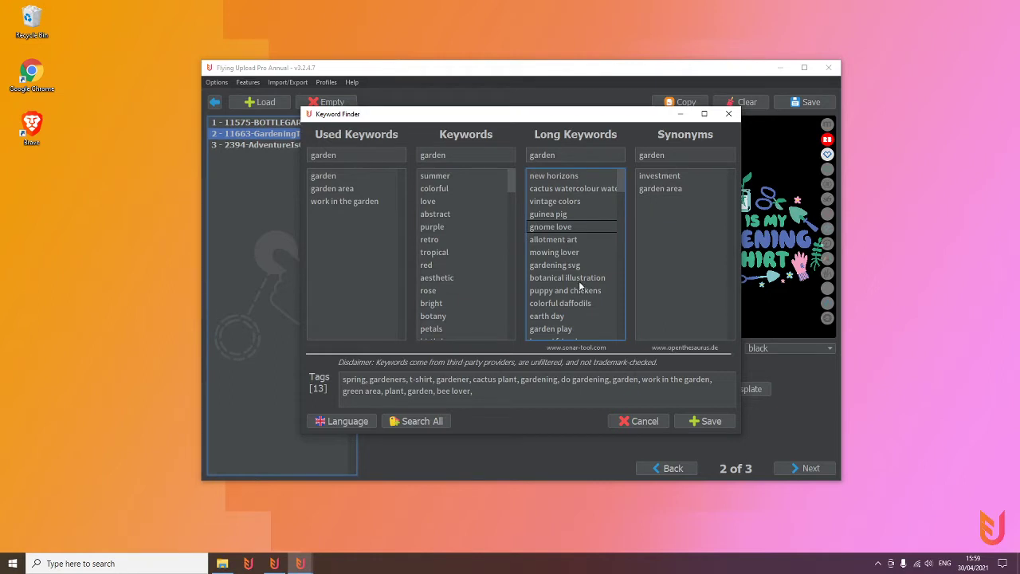
left_click(562, 317)
left_click(564, 319)
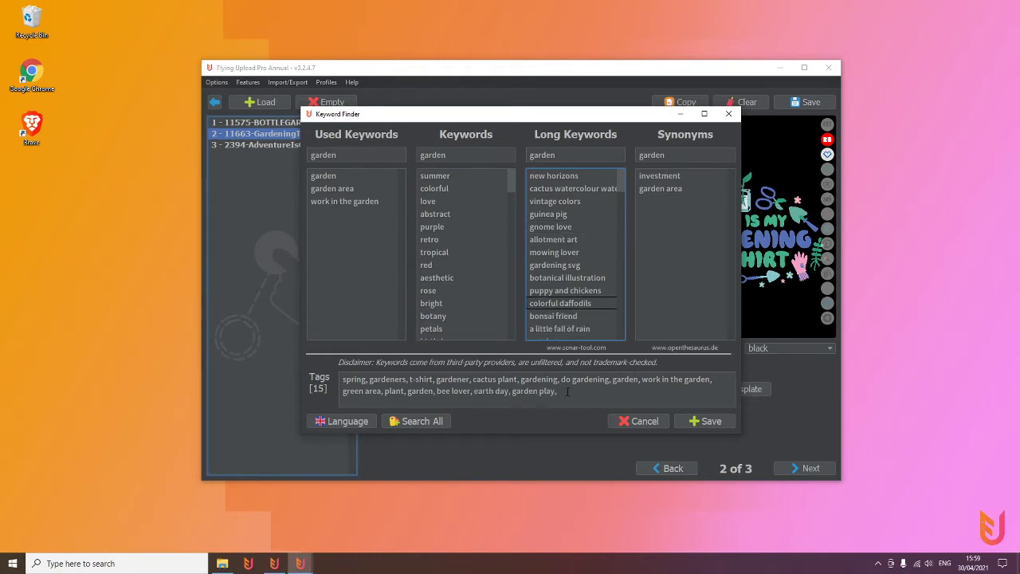
left_click(708, 421)
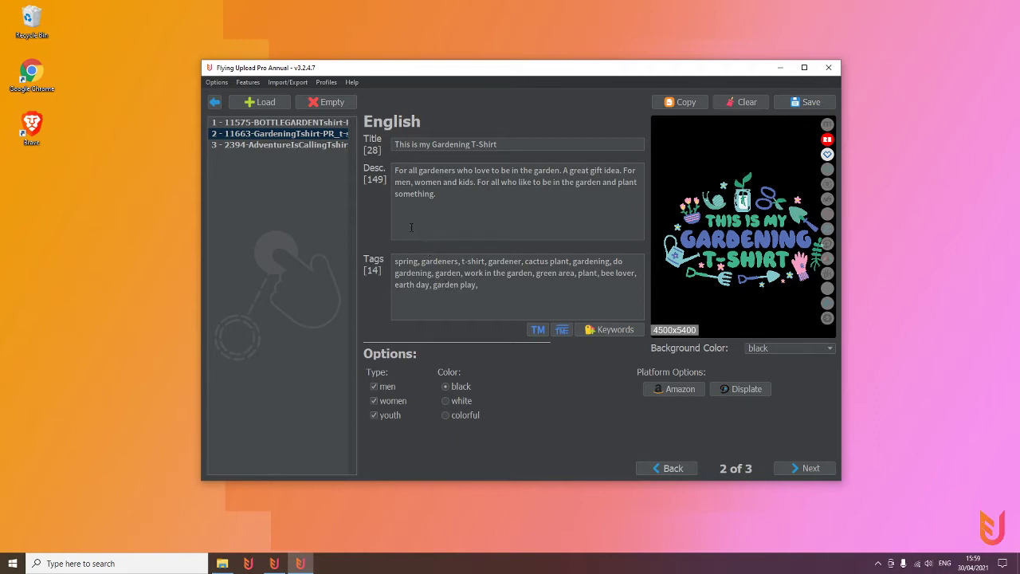
- Show the overview of all loaded designs, look through their titles, tags and options, and close it
left_click(249, 83)
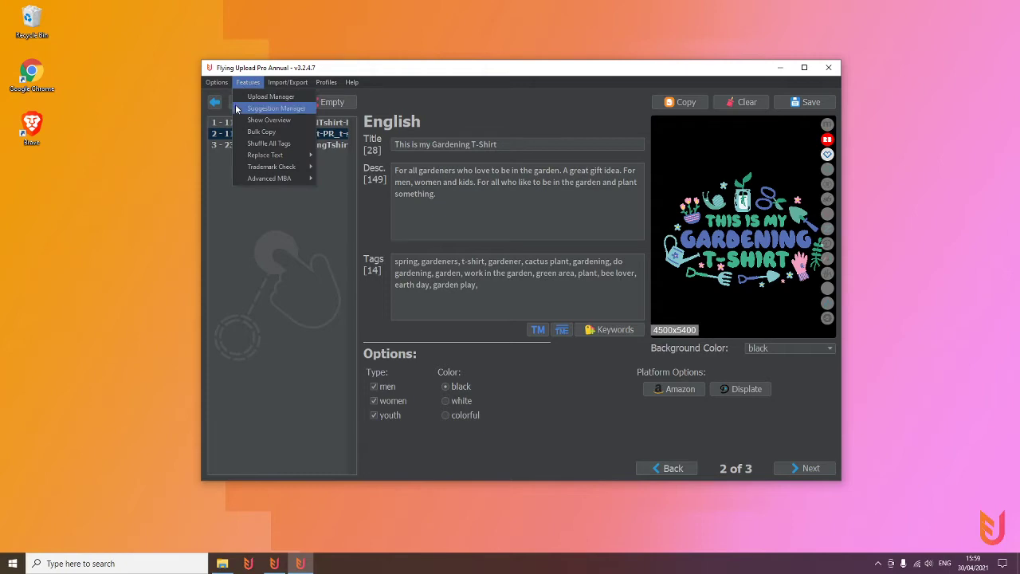
left_click(260, 120)
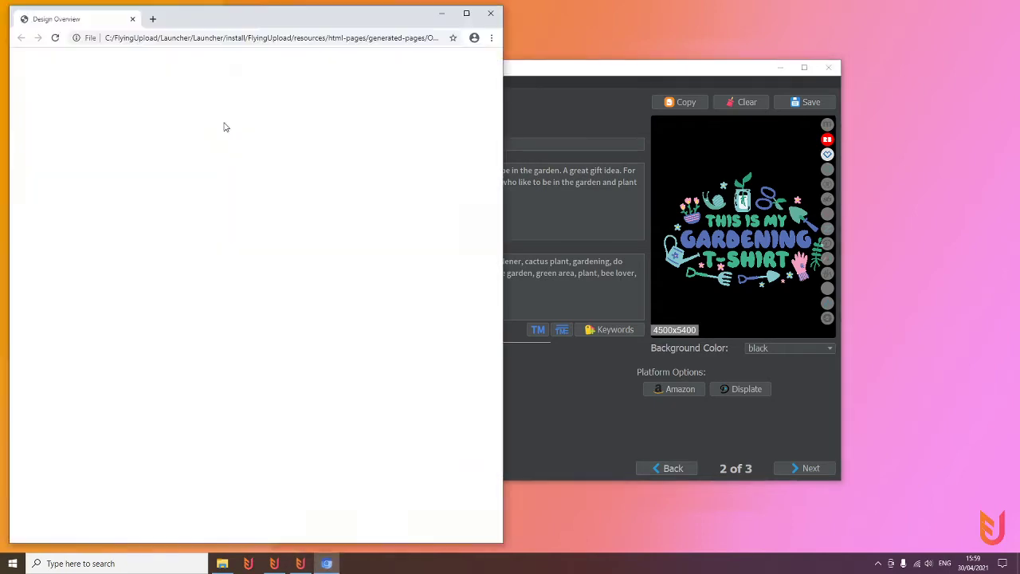
left_click_drag(498, 89, 494, 145)
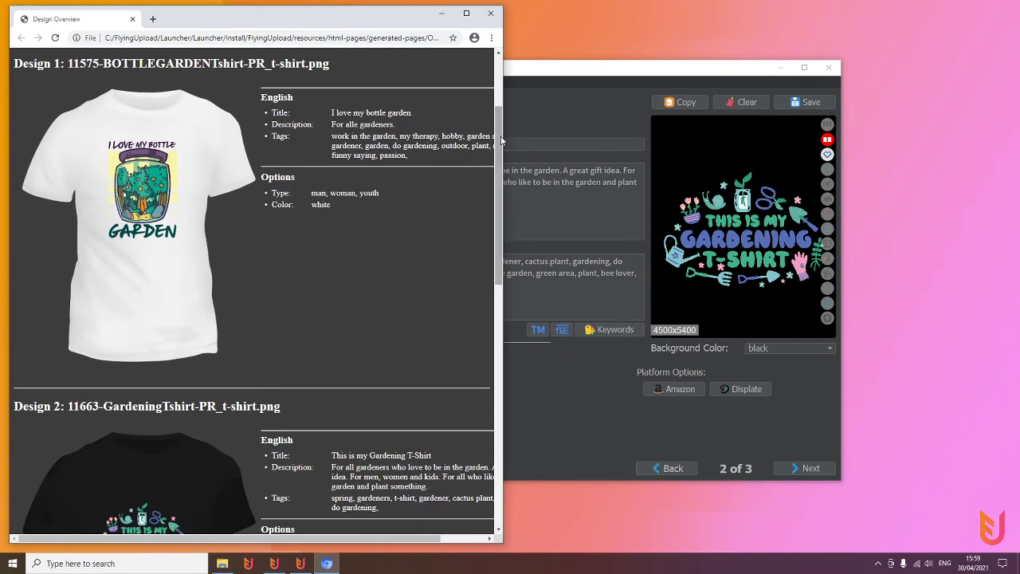
left_click_drag(501, 139, 484, 56)
left_click(490, 13)
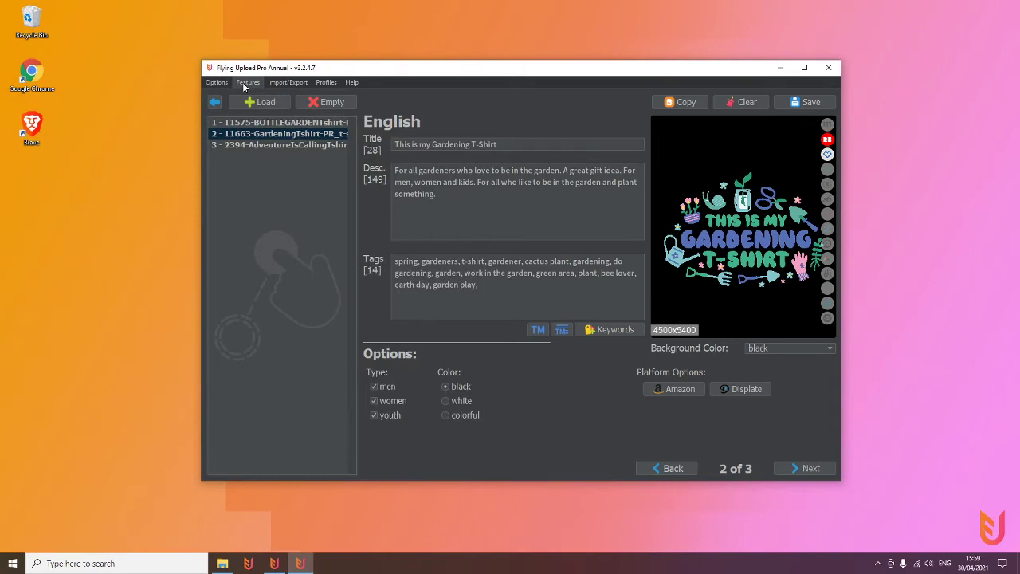
- View the bulk copy feature and the Copy Design Data dialog for the gardening design without copying anything
left_click(243, 82)
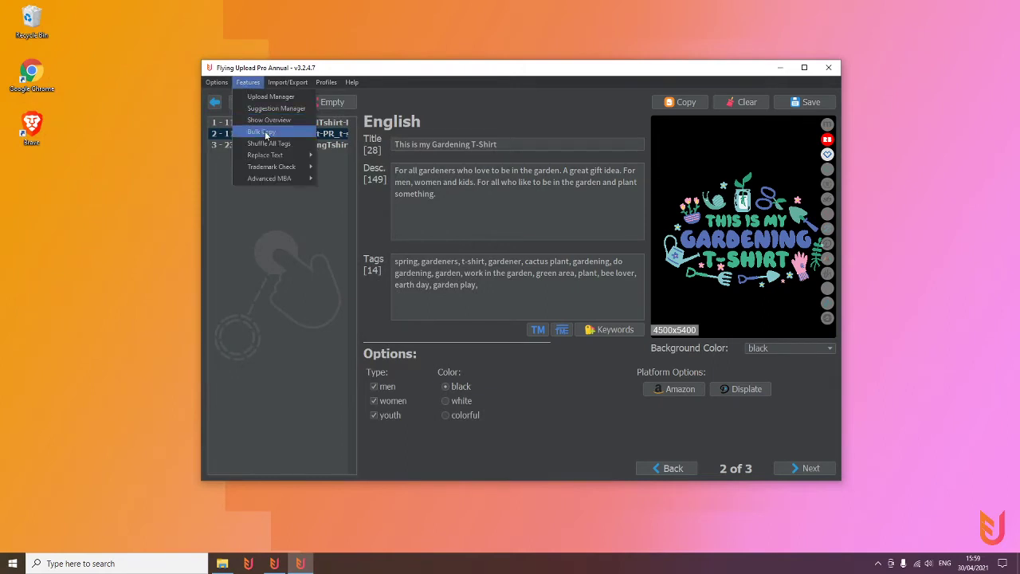
left_click(676, 103)
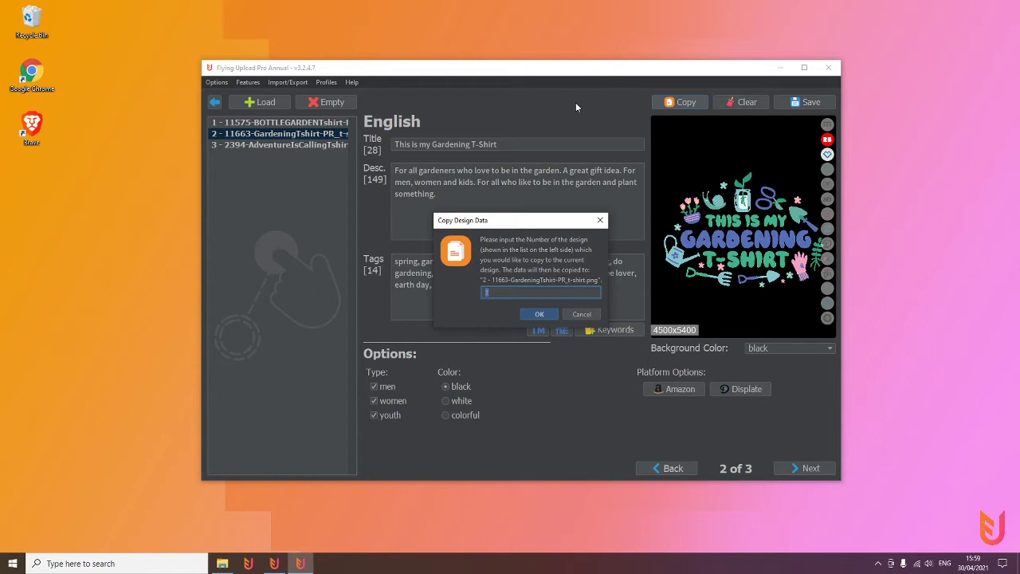
left_click(600, 221)
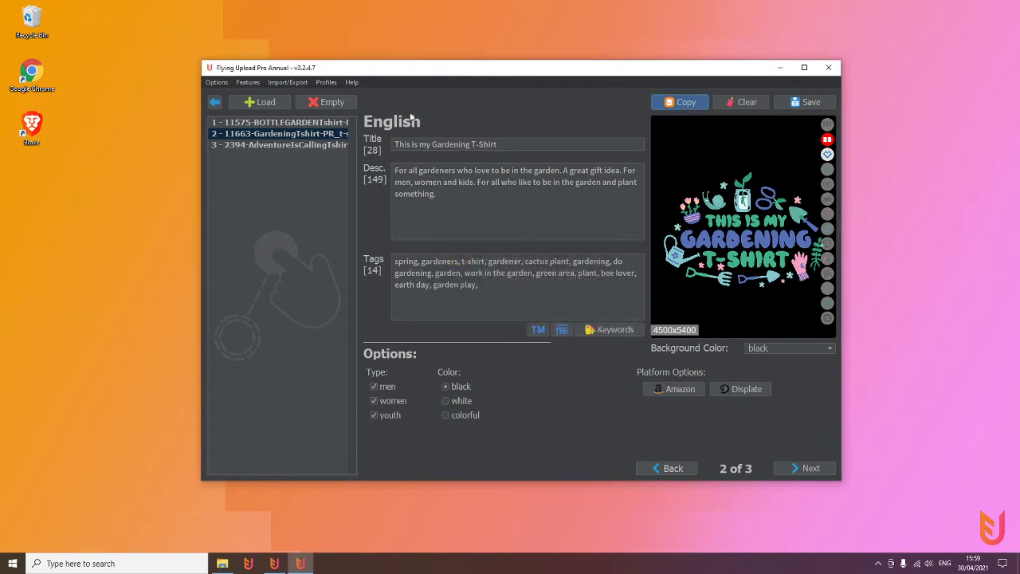
- Check the bottle garden design's data, go back to the gardening design and shuffle its tags
left_click(331, 125)
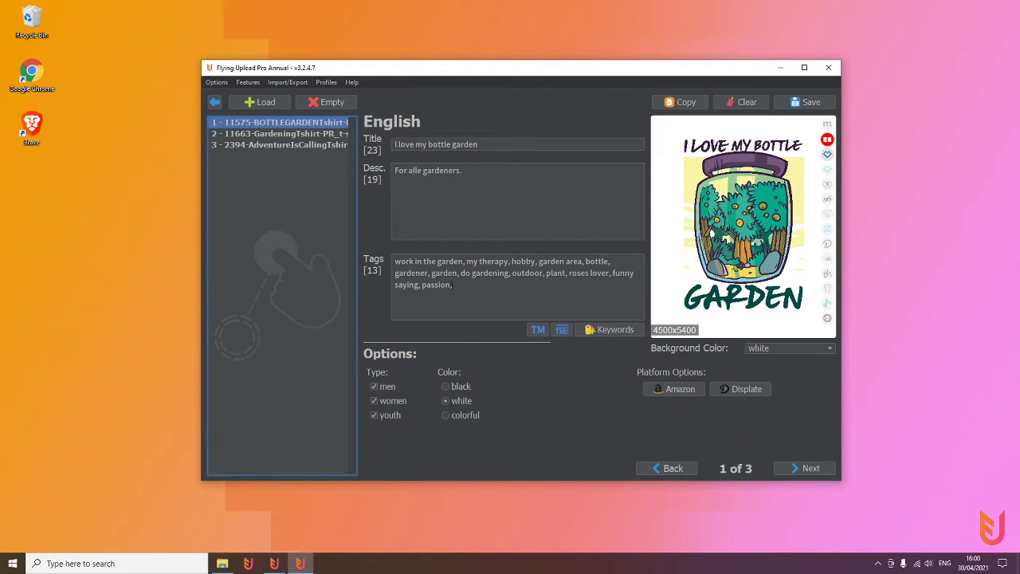
left_click(313, 134)
right_click(495, 285)
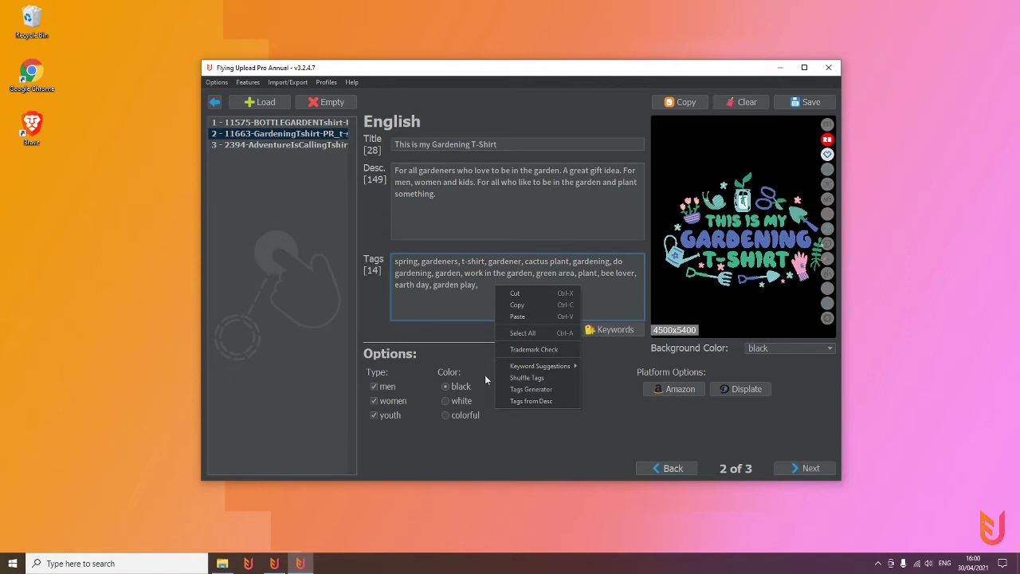
left_click(519, 376)
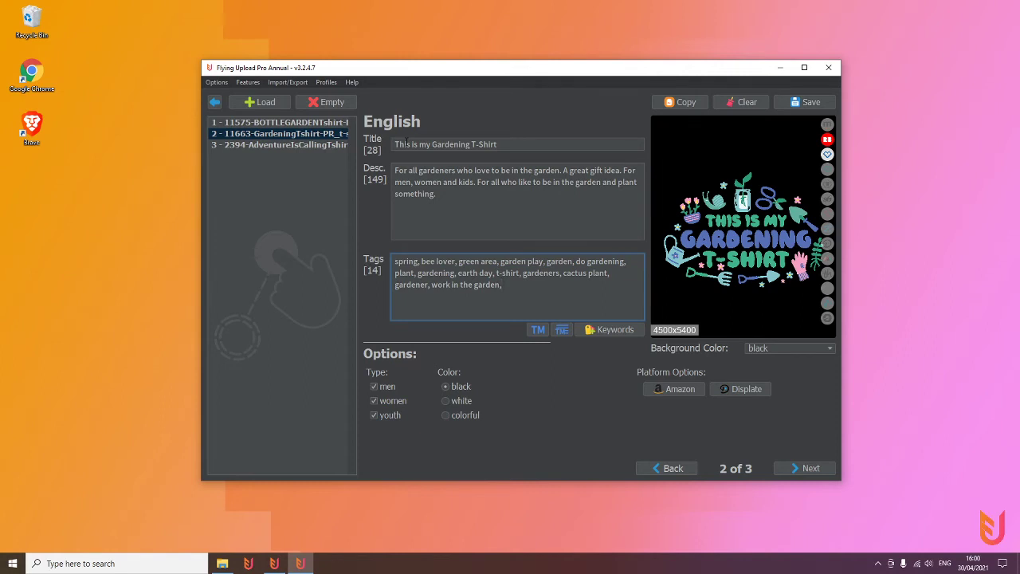
- Open the Profile Manager, view the options of the Black_MBA.png profile, and close it
left_click(326, 85)
mouse_move(345, 97)
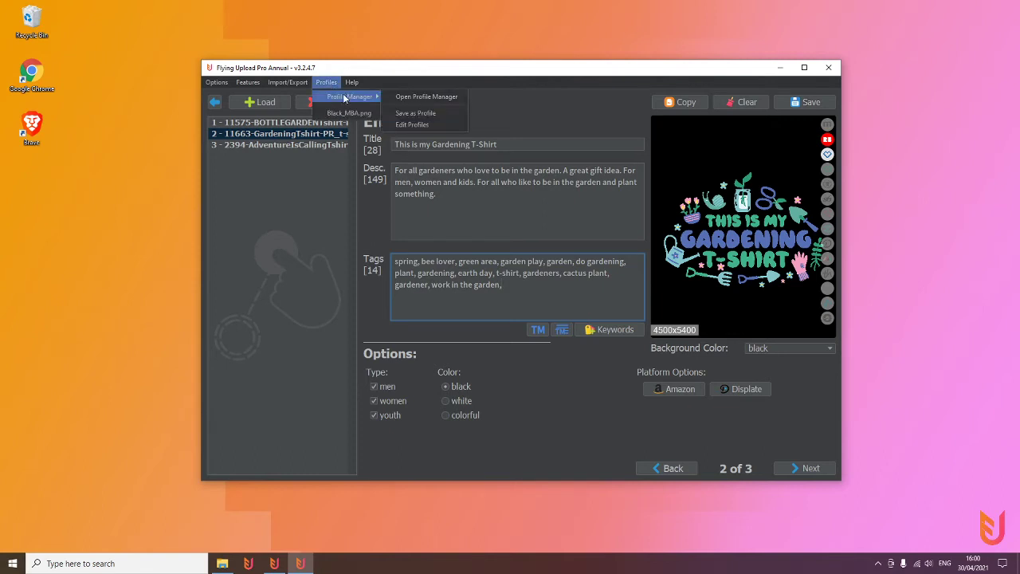
left_click(431, 97)
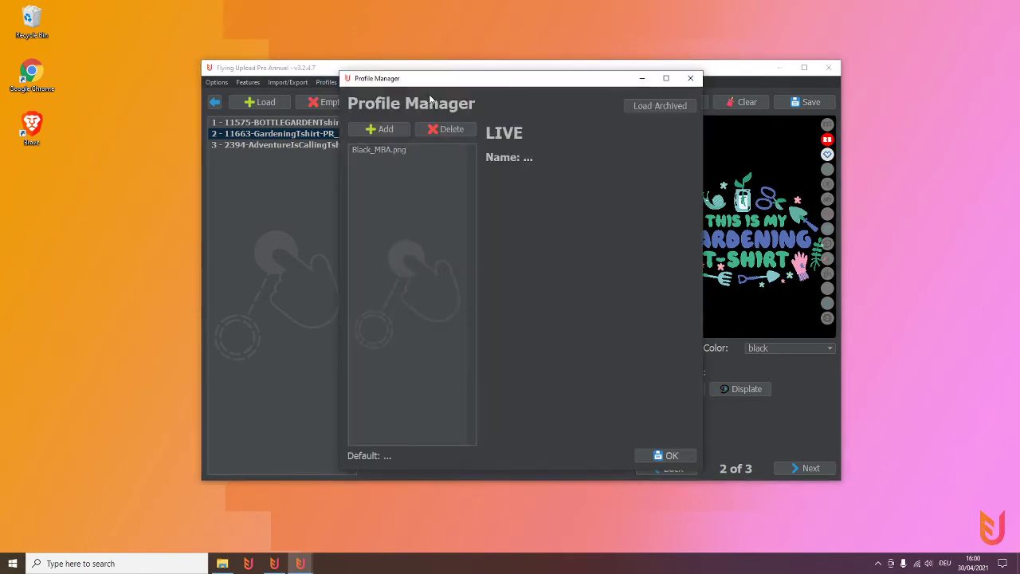
left_click(413, 149)
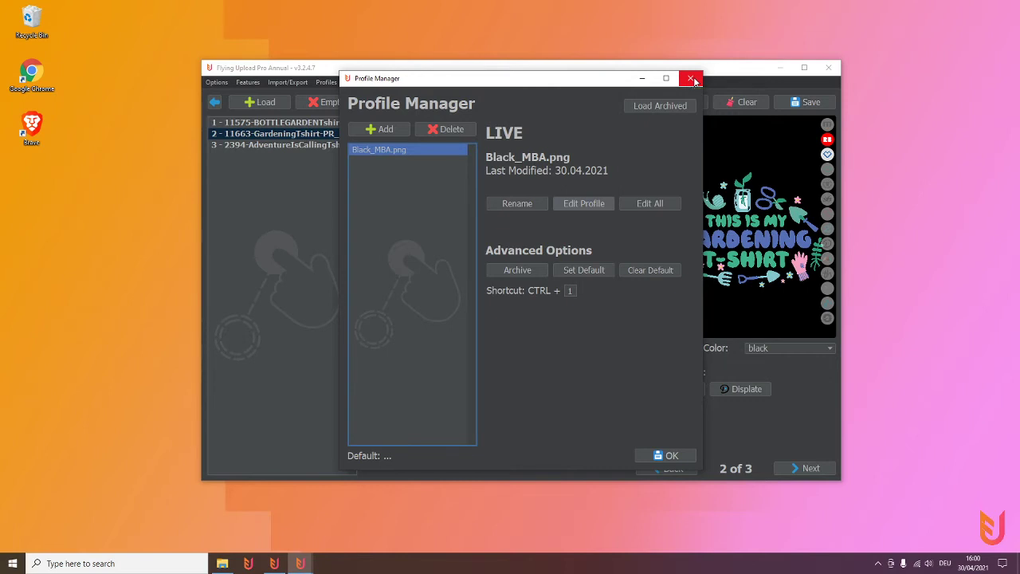
left_click(691, 79)
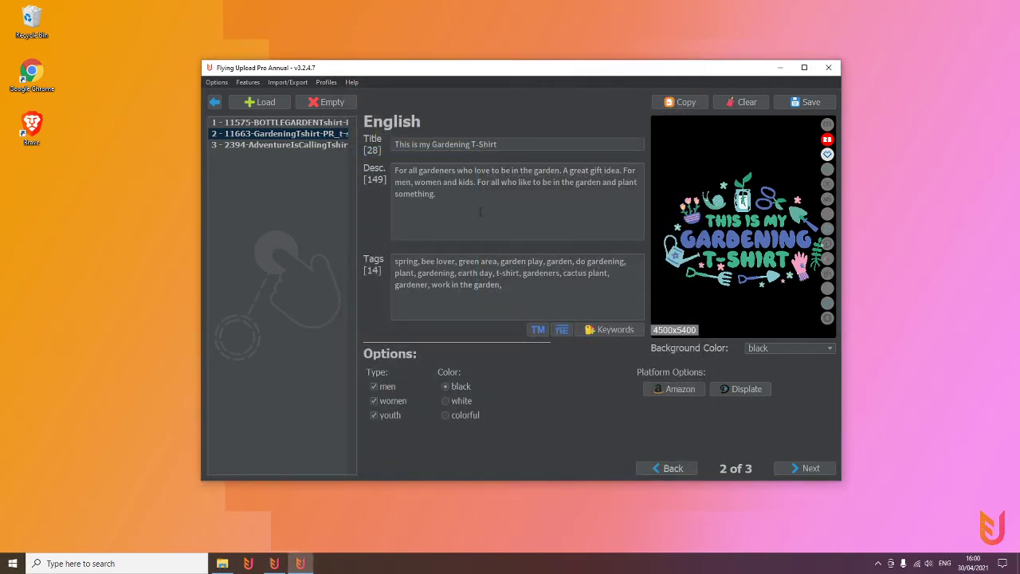
- Examine the gardening design's Merch By Amazon product, market, price and color settings, and close them
left_click(668, 391)
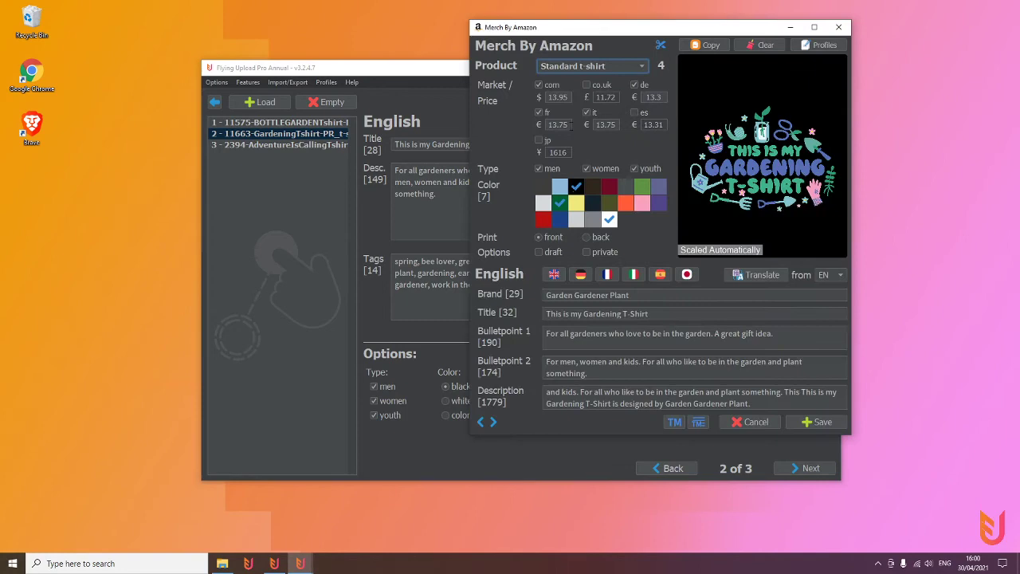
left_click_drag(607, 24, 451, 71)
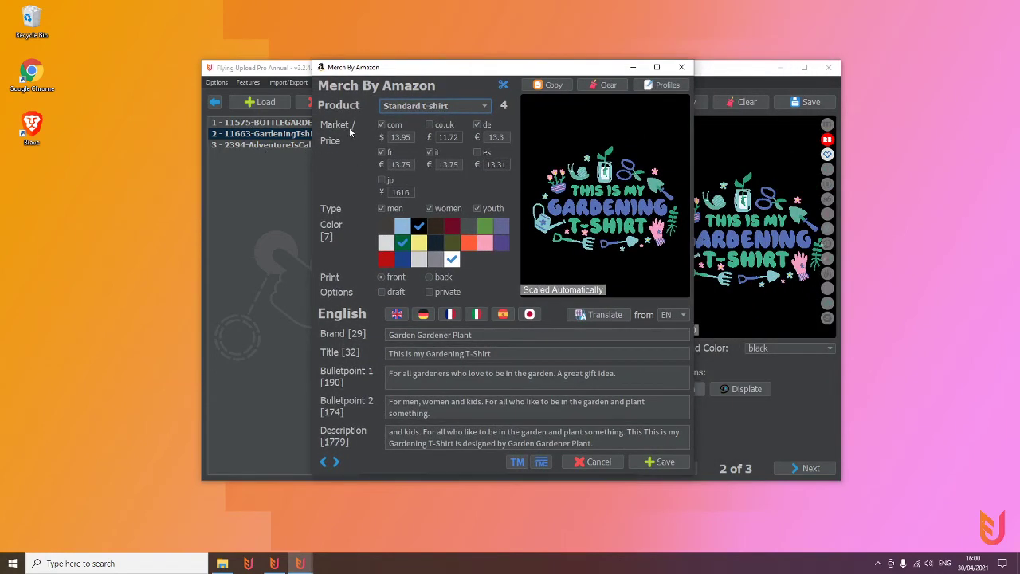
left_click(382, 125)
left_click(681, 67)
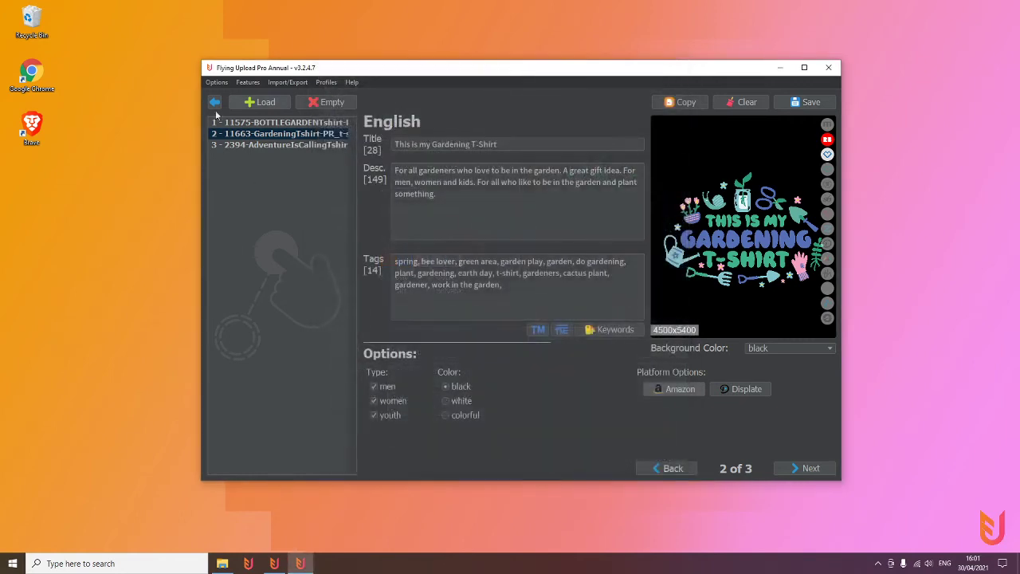
- Apply the Black_MBA.png profile to the Merch By Amazon settings of the AdventureIsCalling design and close them
left_click(272, 144)
left_click(659, 390)
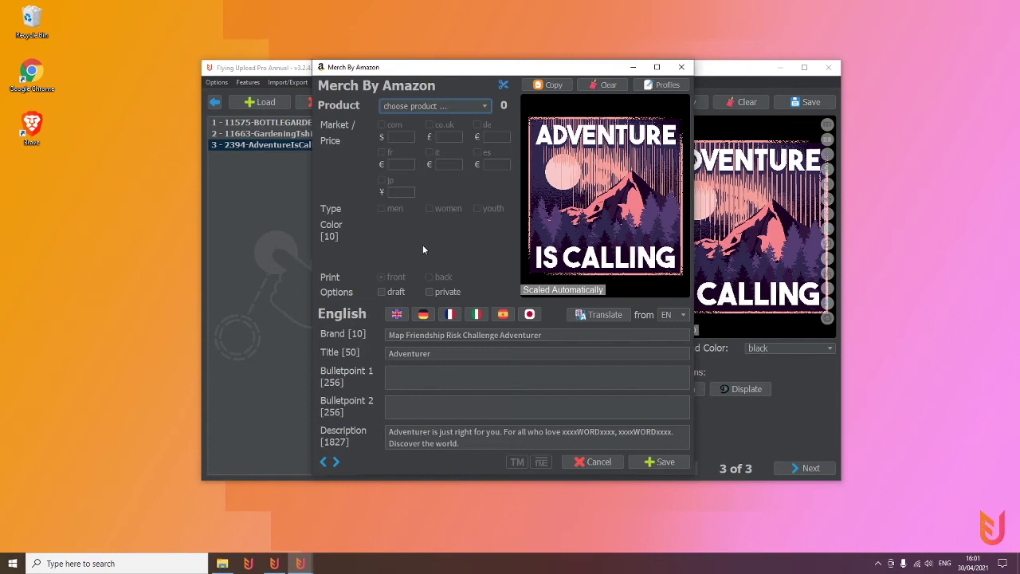
left_click(672, 86)
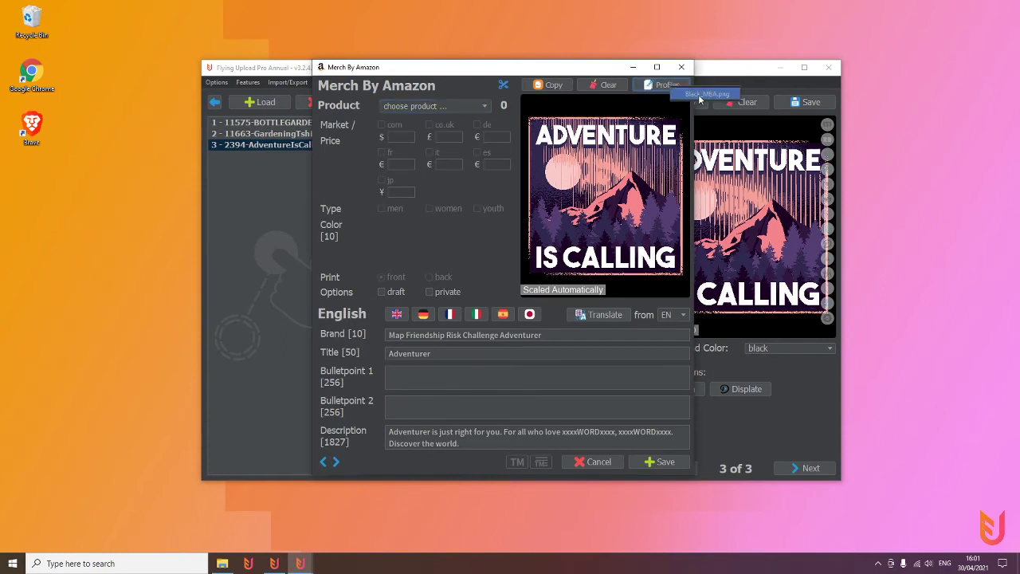
left_click(699, 96)
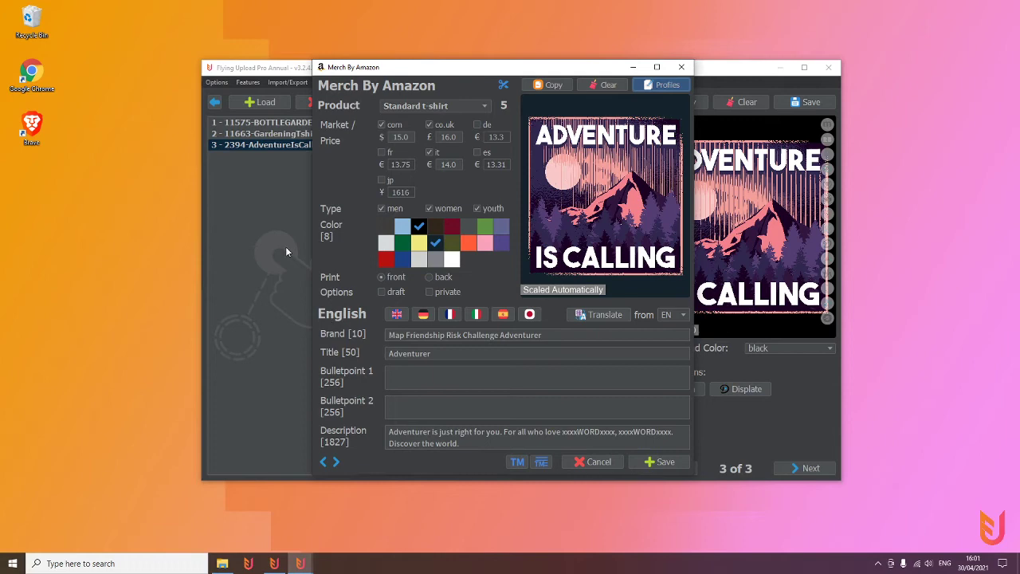
left_click_drag(522, 71, 620, 70)
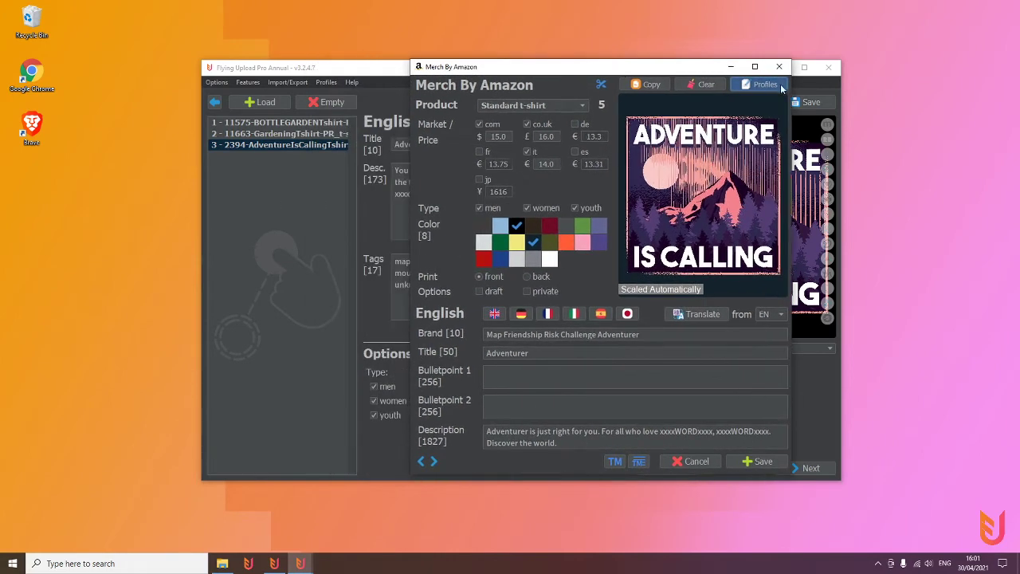
left_click(781, 67)
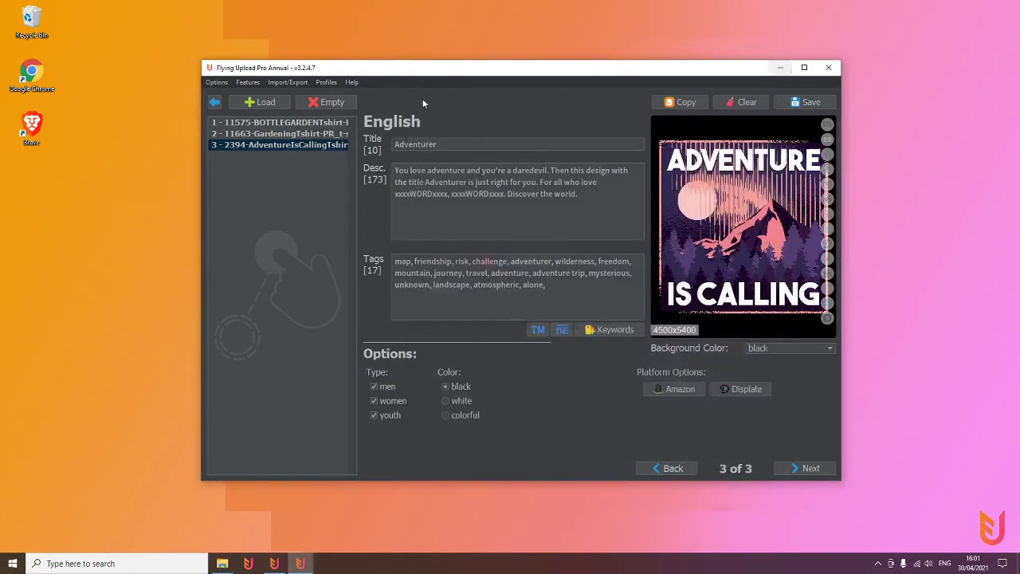
- View the trademark check and Advanced MBA features available for the loaded designs
left_click(253, 82)
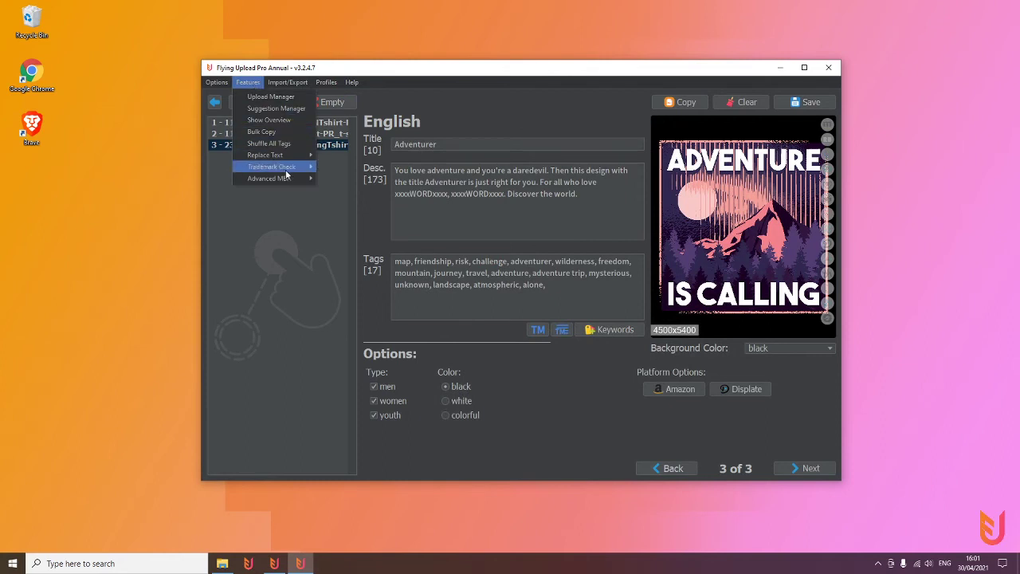
mouse_move(281, 176)
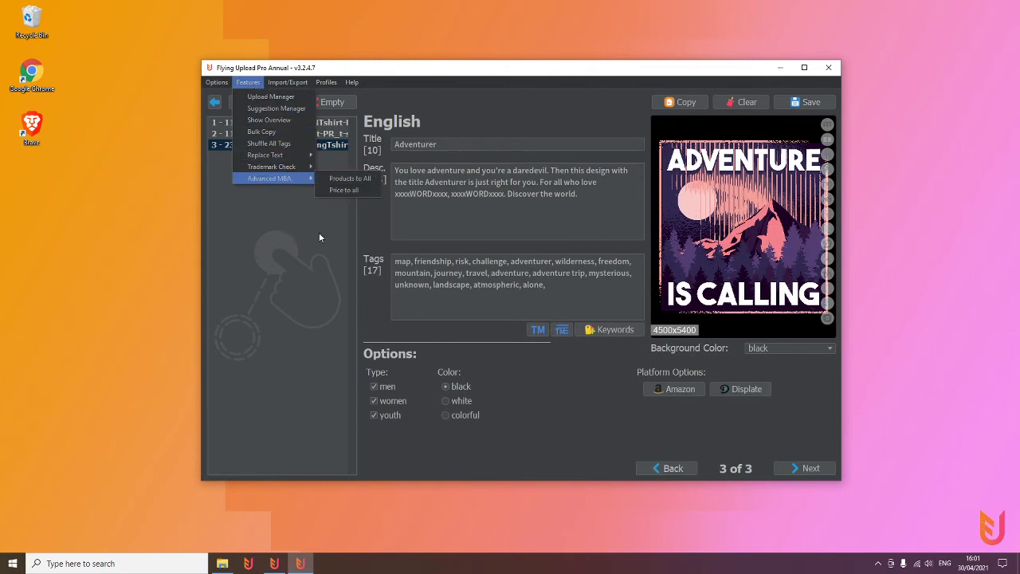
left_click(428, 326)
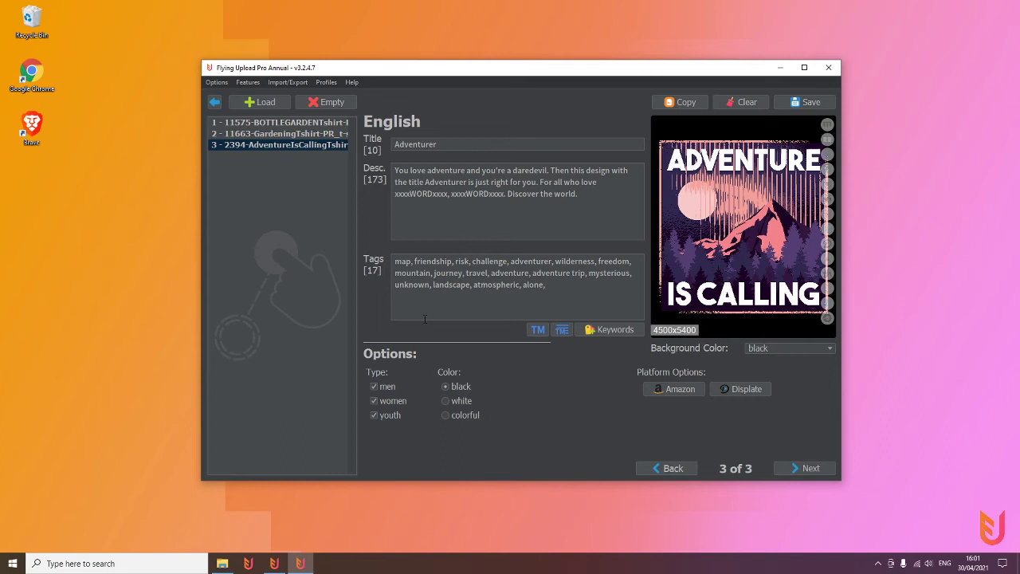
- Apply the Black_MBA.png profile to the AdventureIsCalling design's Merch By Amazon settings, view the PopSockets grip options, and close the settings without saving
left_click(680, 389)
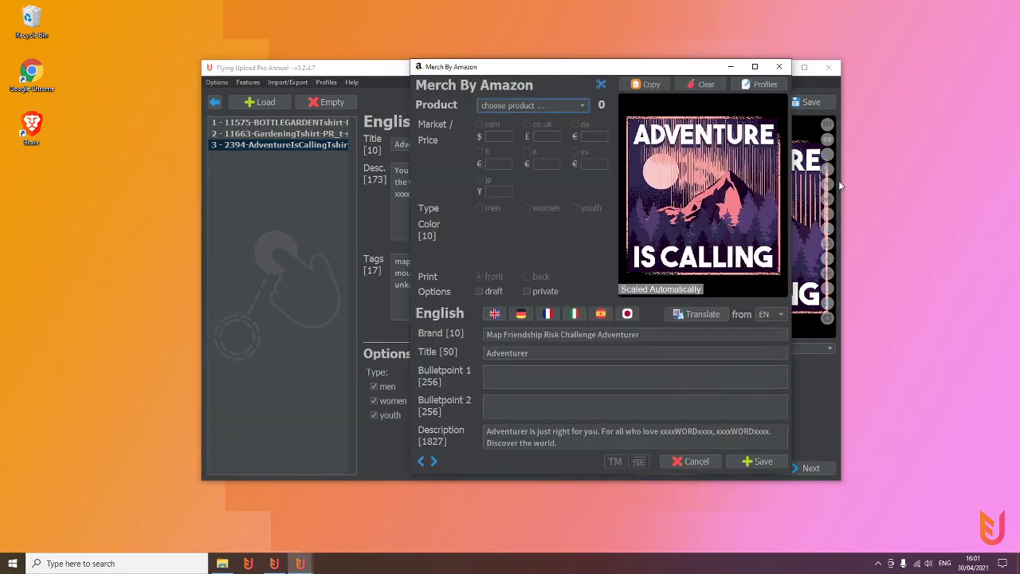
left_click(765, 84)
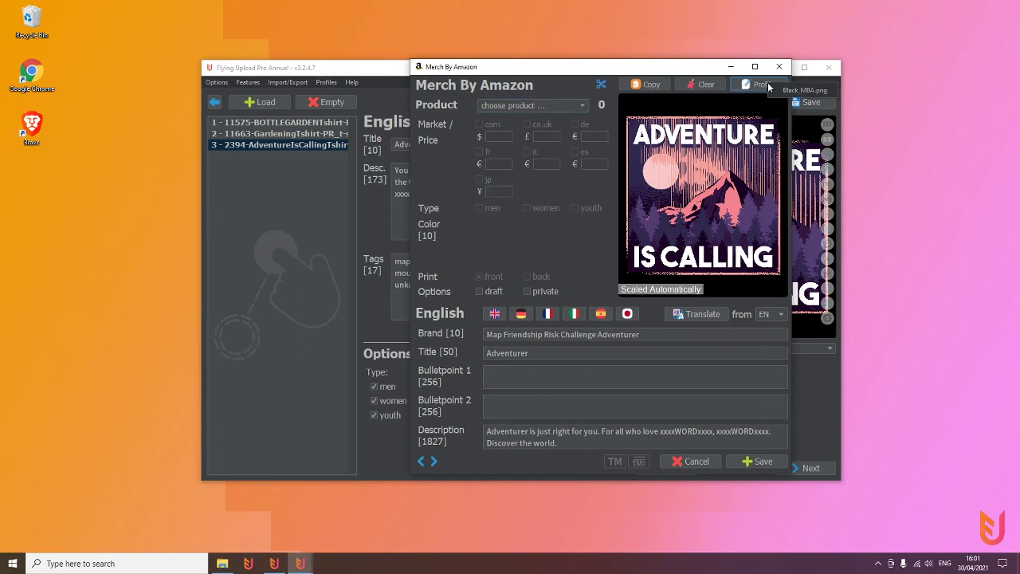
left_click(803, 91)
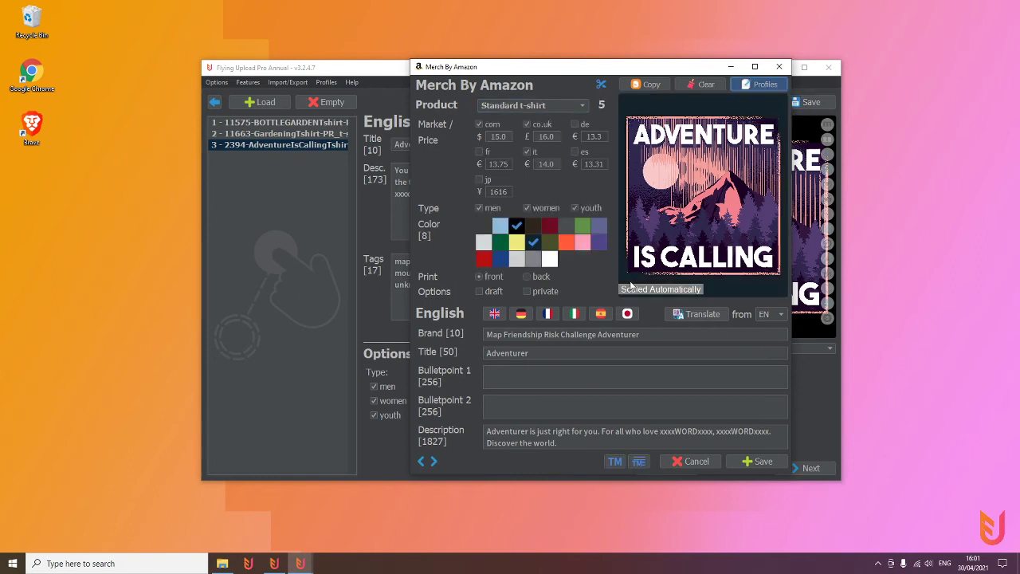
left_click(583, 105)
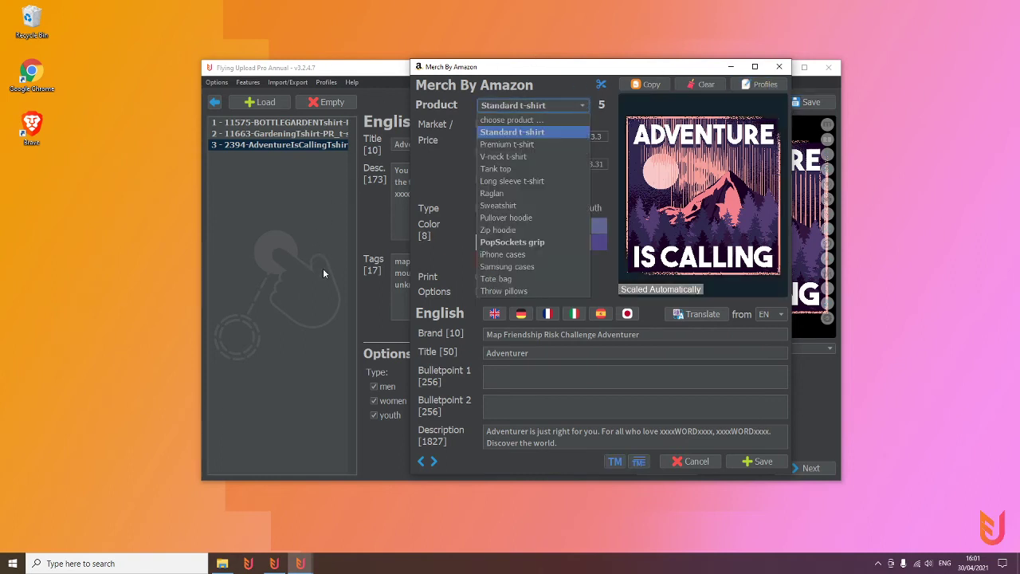
left_click(517, 242)
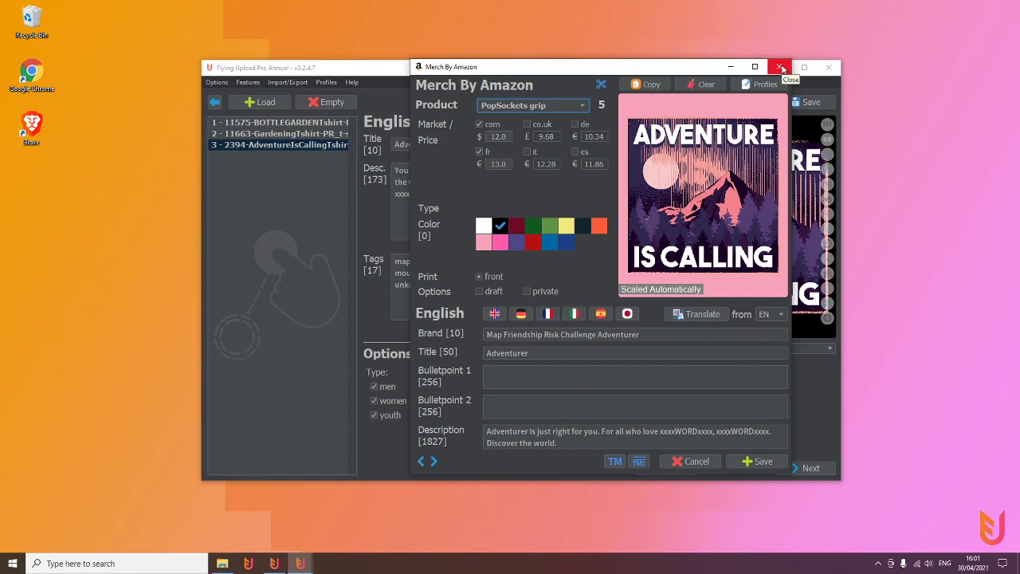
left_click(780, 67)
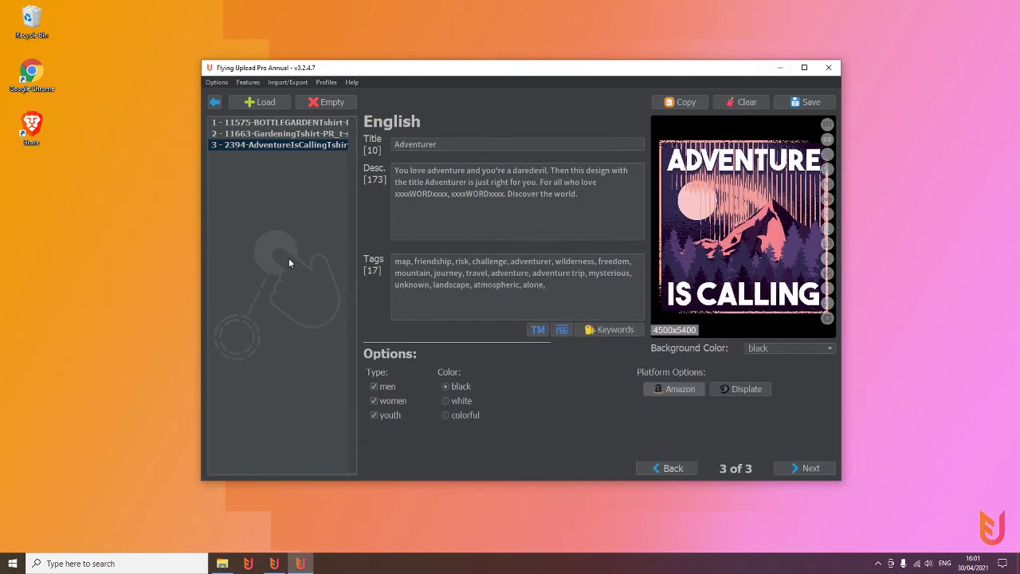